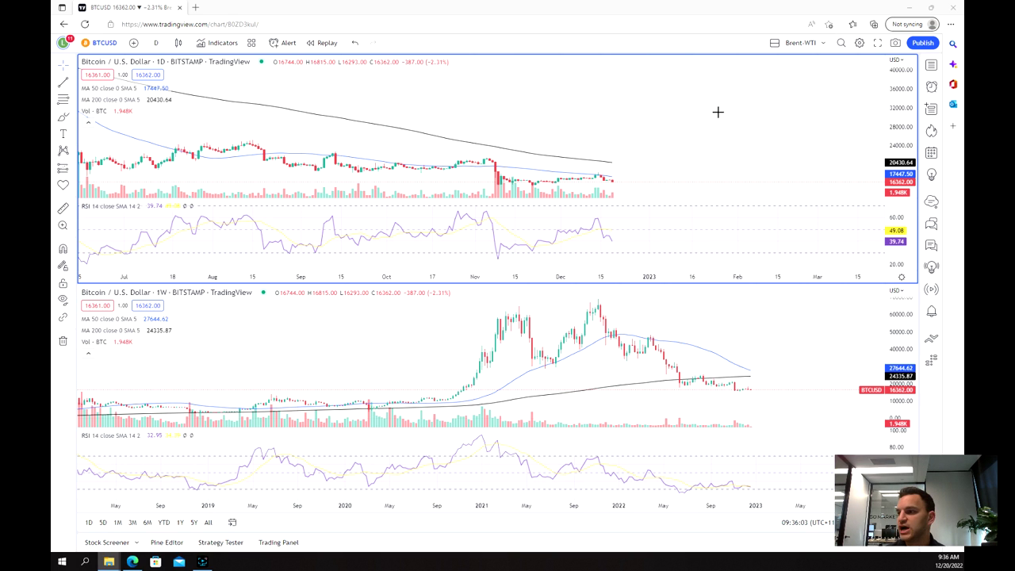
# Draw a downtrend line from the weekly chart's peak to just past the latest price.
pyautogui.scroll(2, 632, 393)
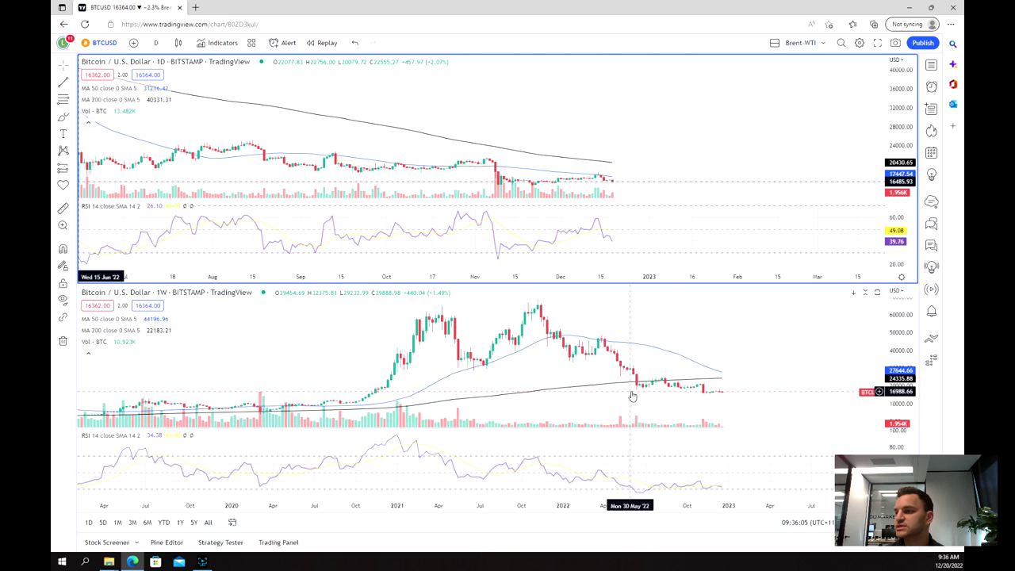
pyautogui.scroll(-1, 632, 396)
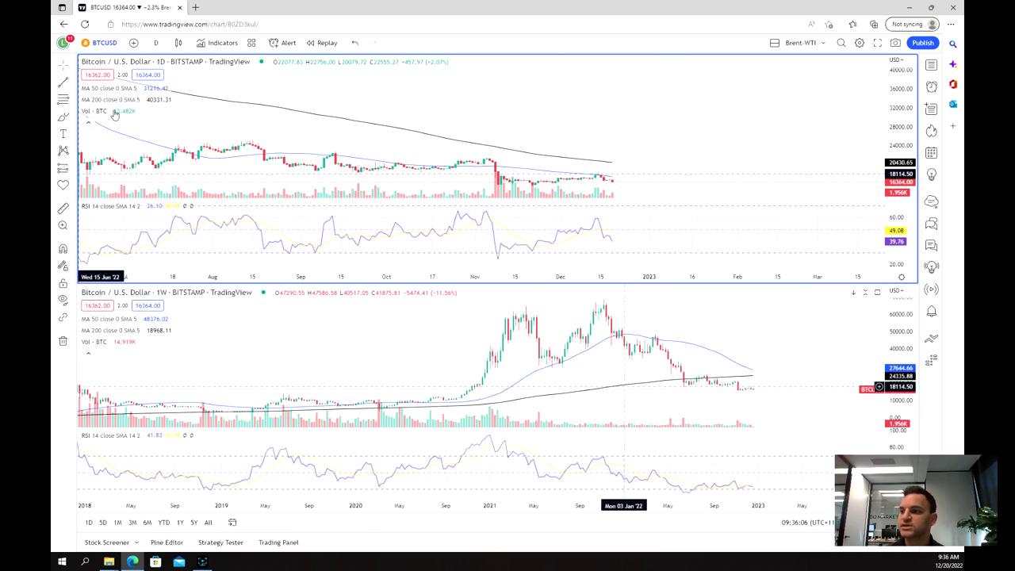
pyautogui.click(600, 300)
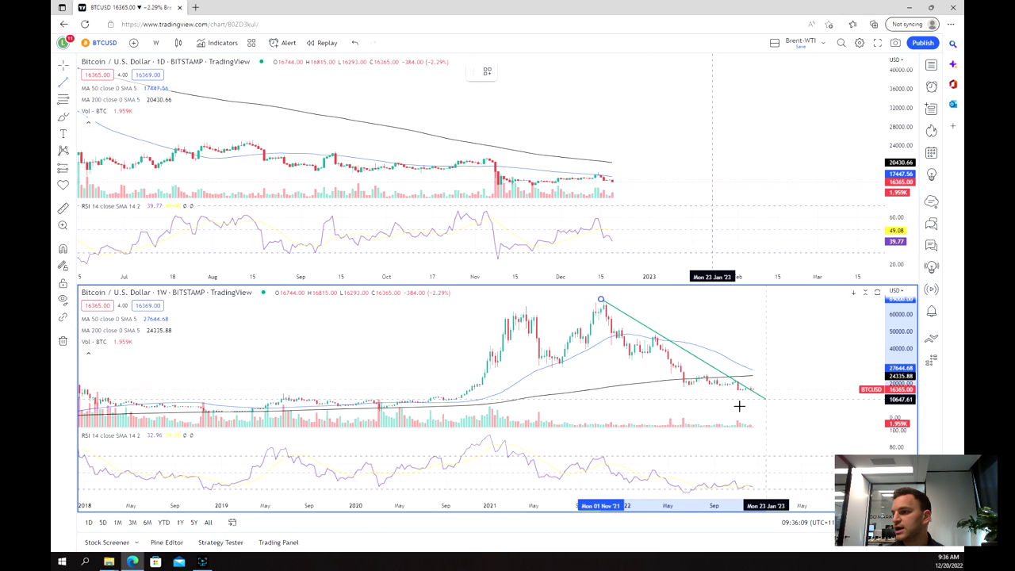
pyautogui.click(768, 391)
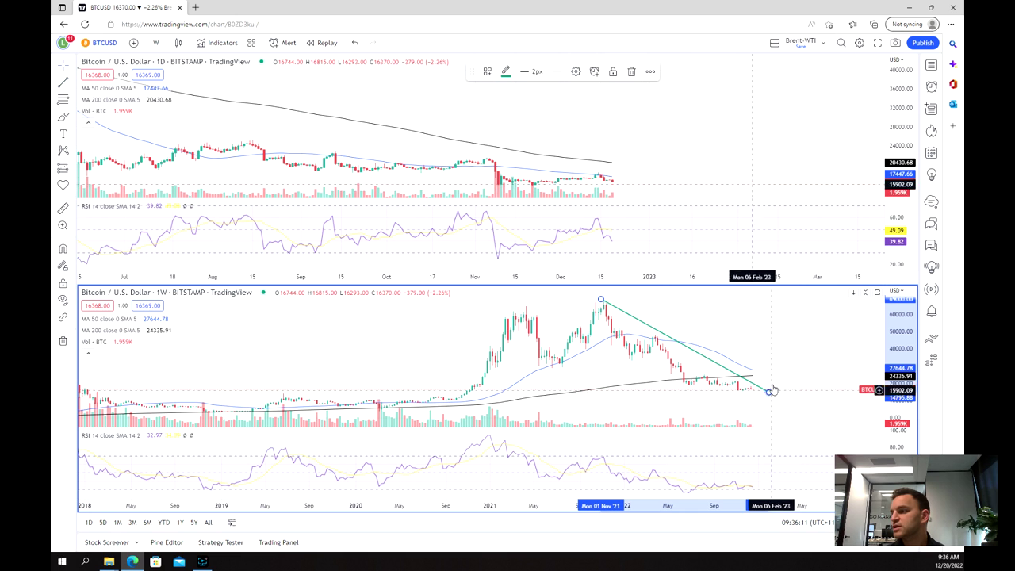
pyautogui.scroll(2, 686, 344)
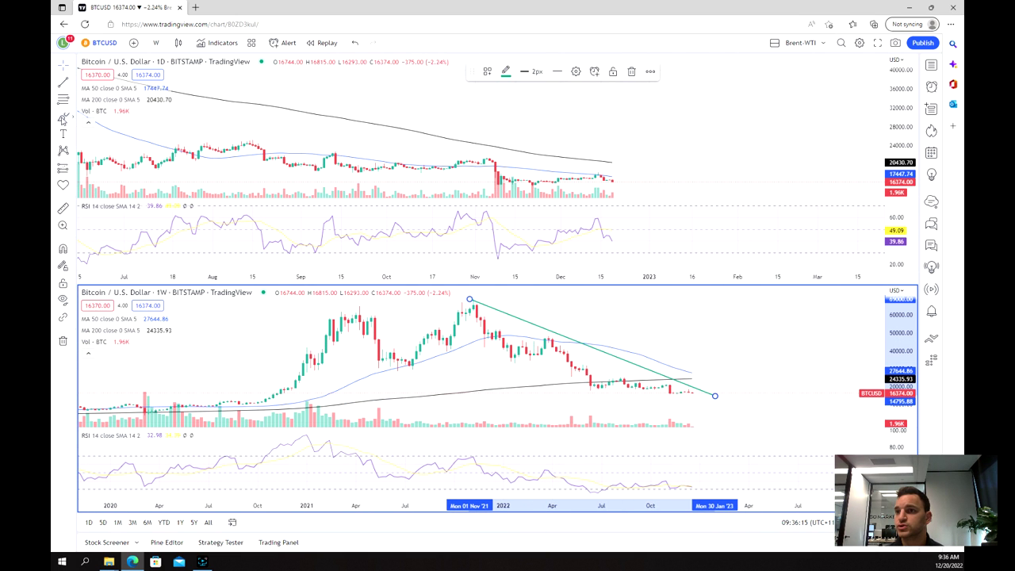
pyautogui.click(612, 379)
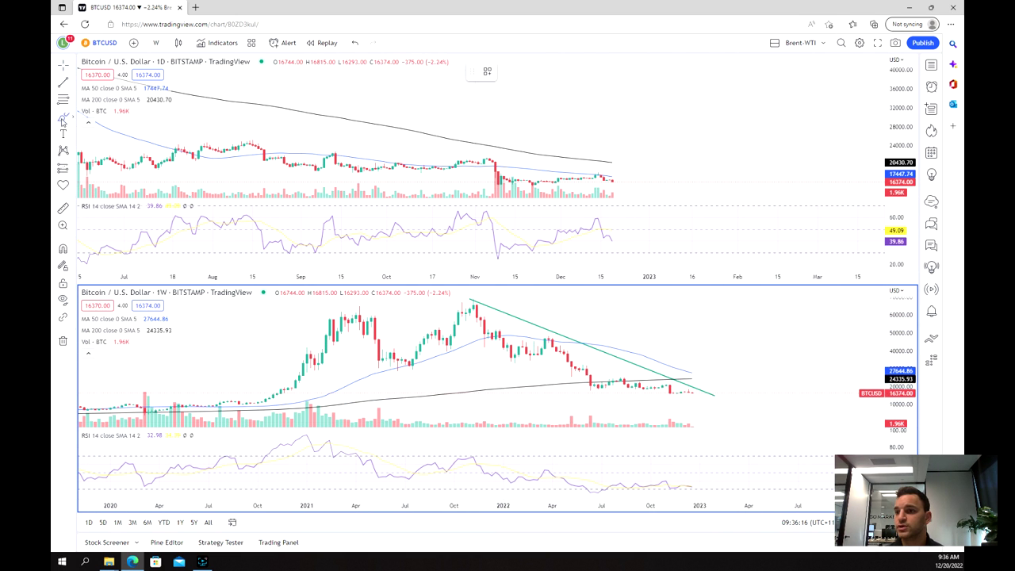
# Circle the latest weekly candles, then delete the circle, a stray mark and the green downtrend line.
pyautogui.click(690, 370)
pyautogui.moveTo(707, 380)
pyautogui.mouseDown()
pyautogui.moveTo(695, 376)
pyautogui.moveTo(690, 389)
pyautogui.moveTo(708, 384)
pyautogui.moveTo(700, 376)
pyautogui.mouseUp()
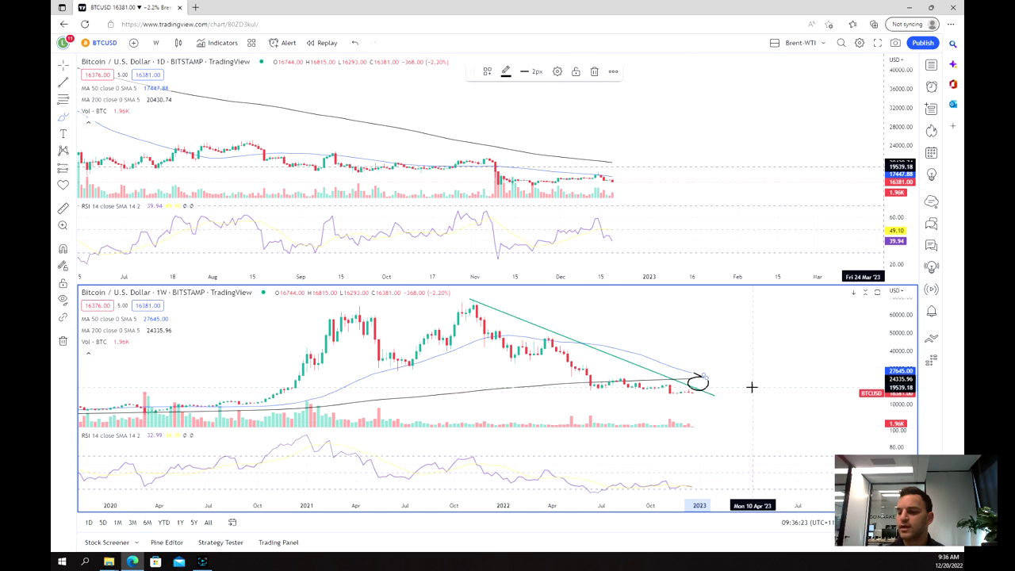
pyautogui.press('Delete')
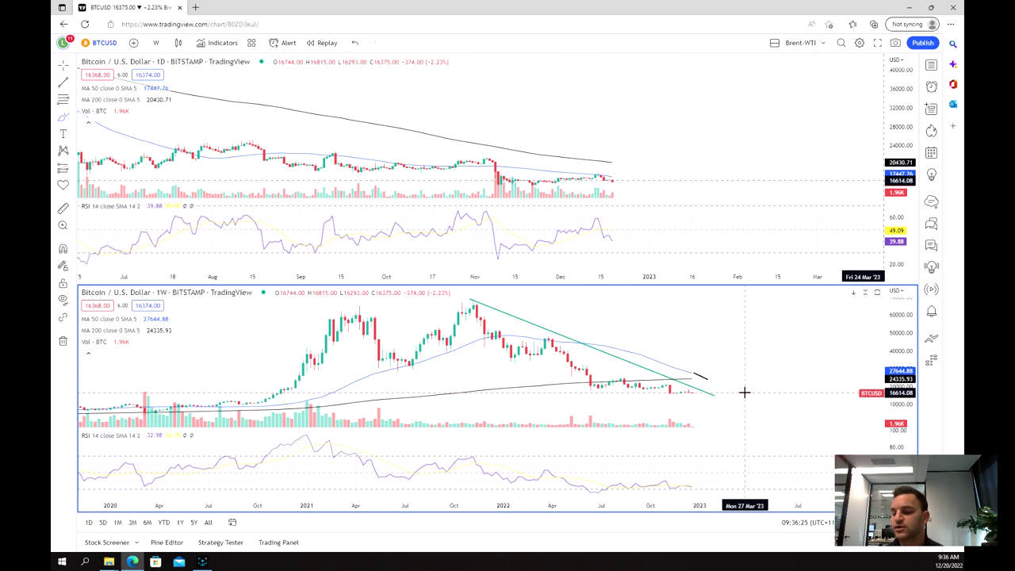
pyautogui.click(705, 381)
pyautogui.press('Delete')
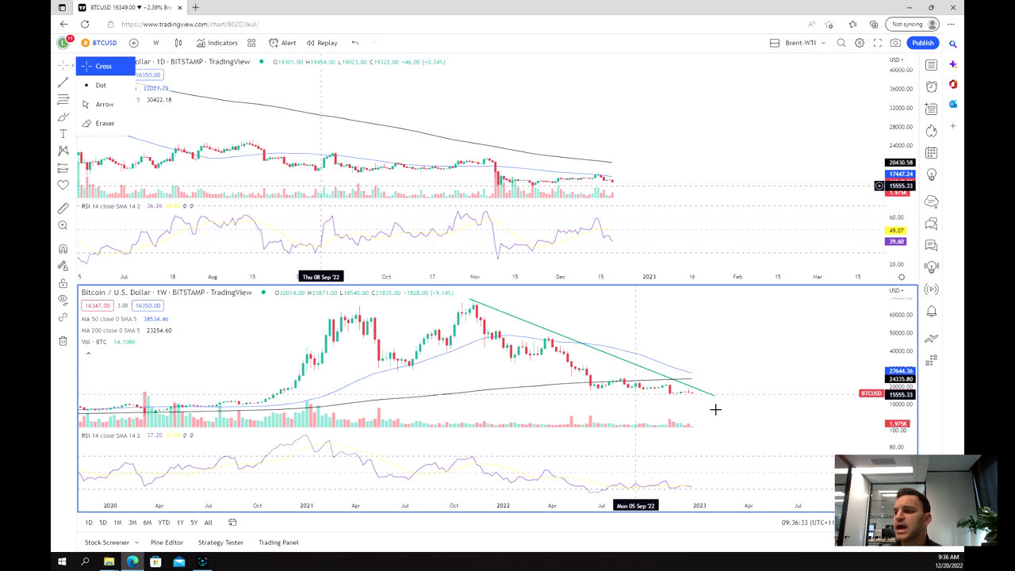
pyautogui.click(710, 396)
pyautogui.press('Delete')
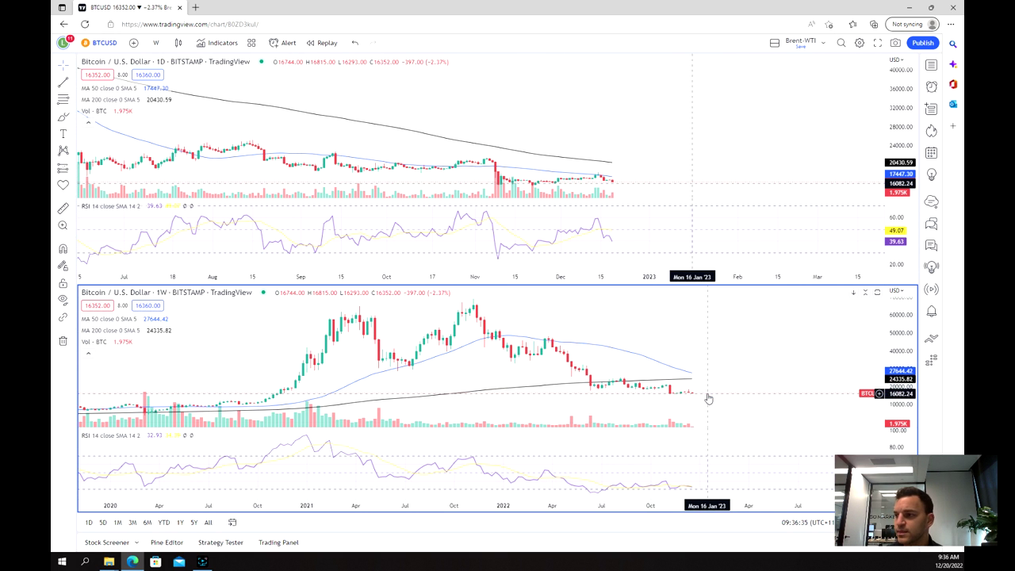
# Maximize the weekly BTCUSD chart so it fills the whole layout.
pyautogui.scroll(-3, 655, 382)
pyautogui.scroll(-5, 655, 382)
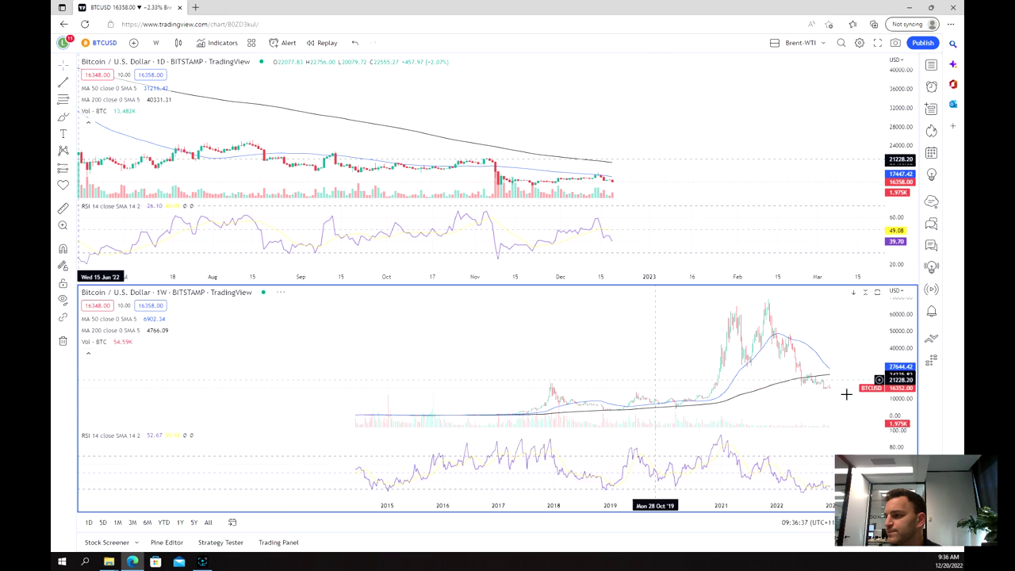
pyautogui.hotkey('alt', 'Return')
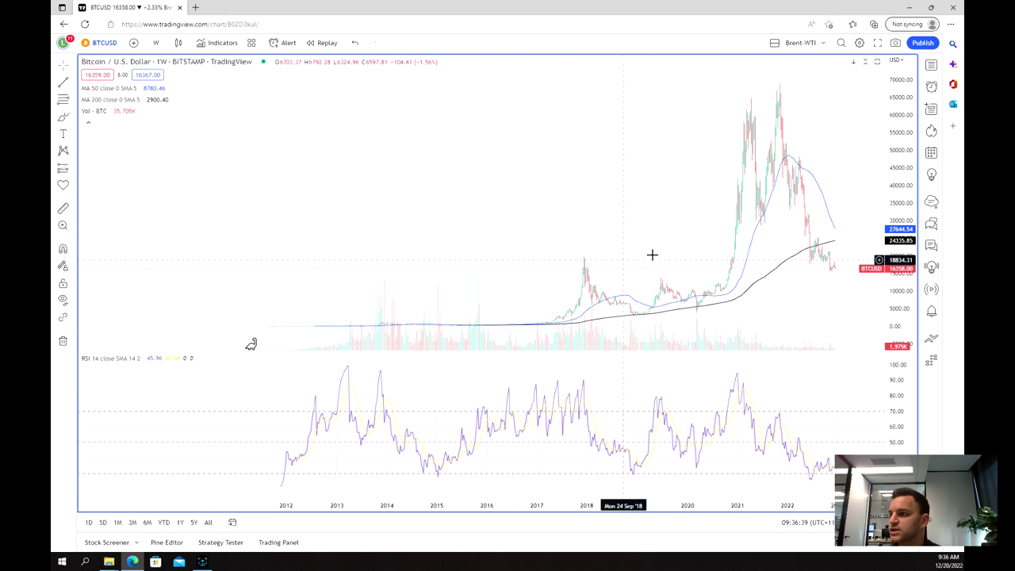
pyautogui.scroll(3, 652, 256)
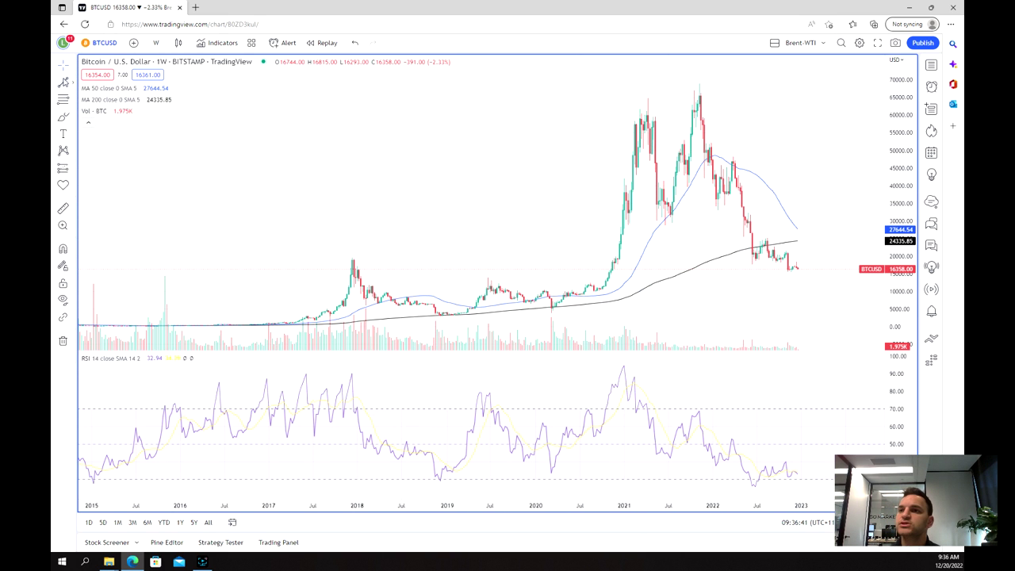
# Draw a red horizontal support line at about 14082 with the Horizontal Line tool.
pyautogui.click(71, 83)
pyautogui.click(105, 197)
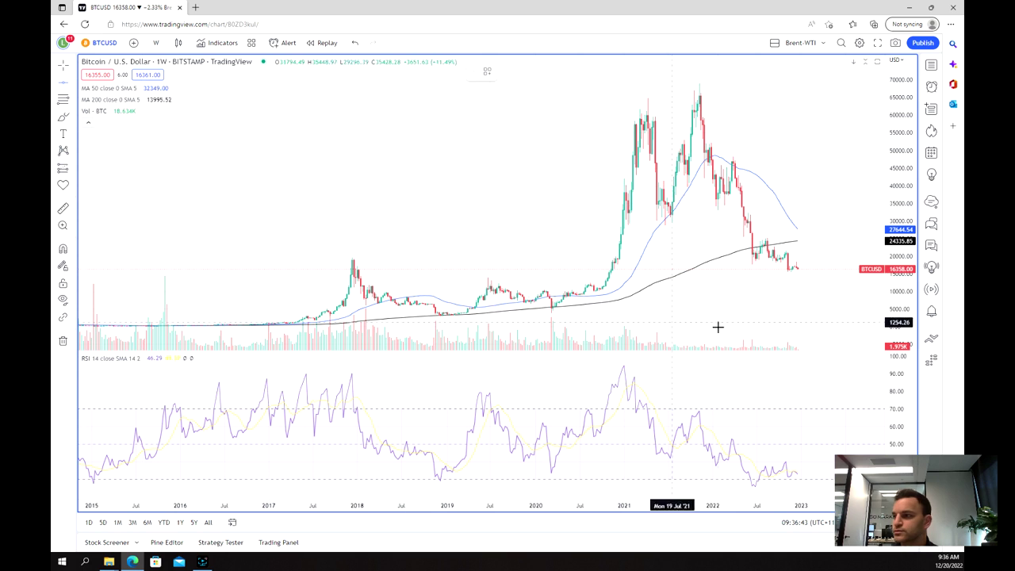
pyautogui.click(726, 276)
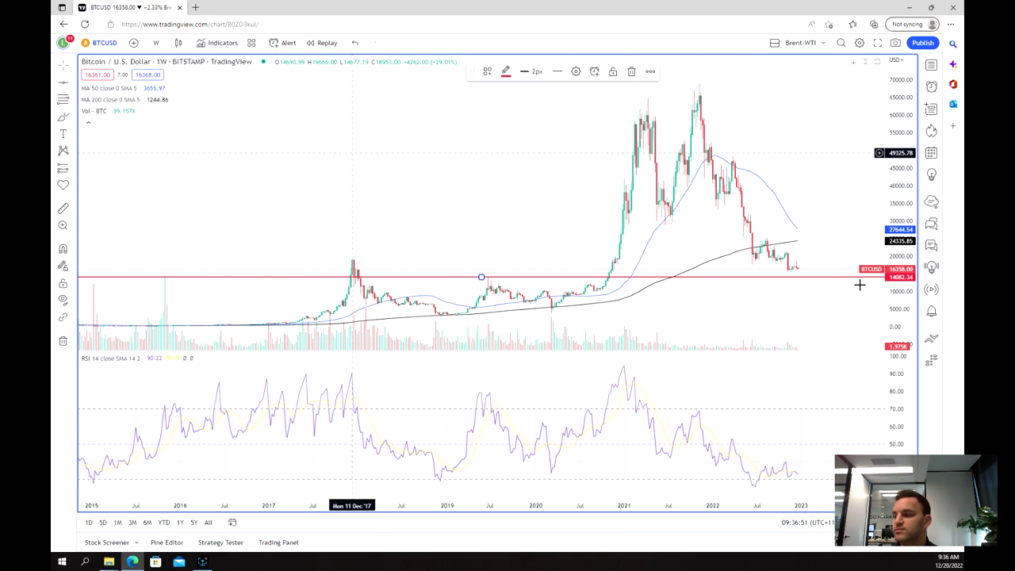
# Add red horizontal lines at 15567.69, 10031.37 and 3948.35 on the weekly chart.
pyautogui.click(725, 256)
pyautogui.hotkey('alt', 'h')
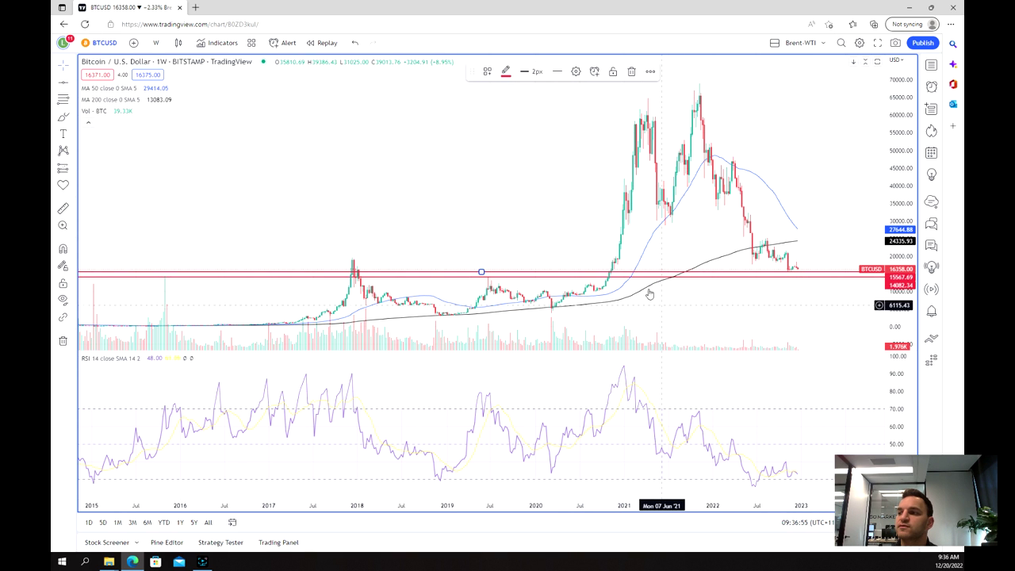
pyautogui.scroll(-2, 651, 287)
pyautogui.scroll(2, 654, 287)
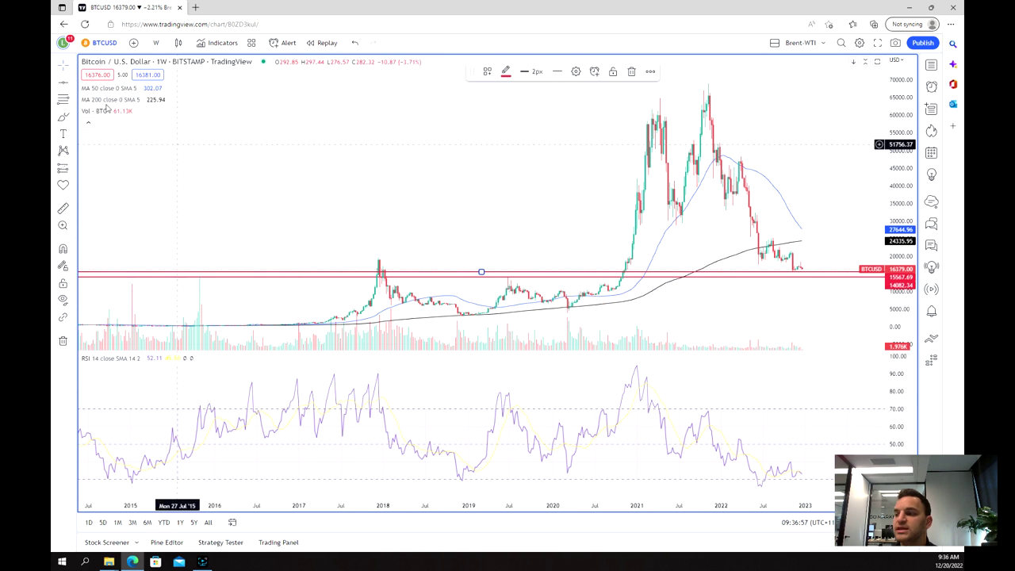
pyautogui.click(652, 291)
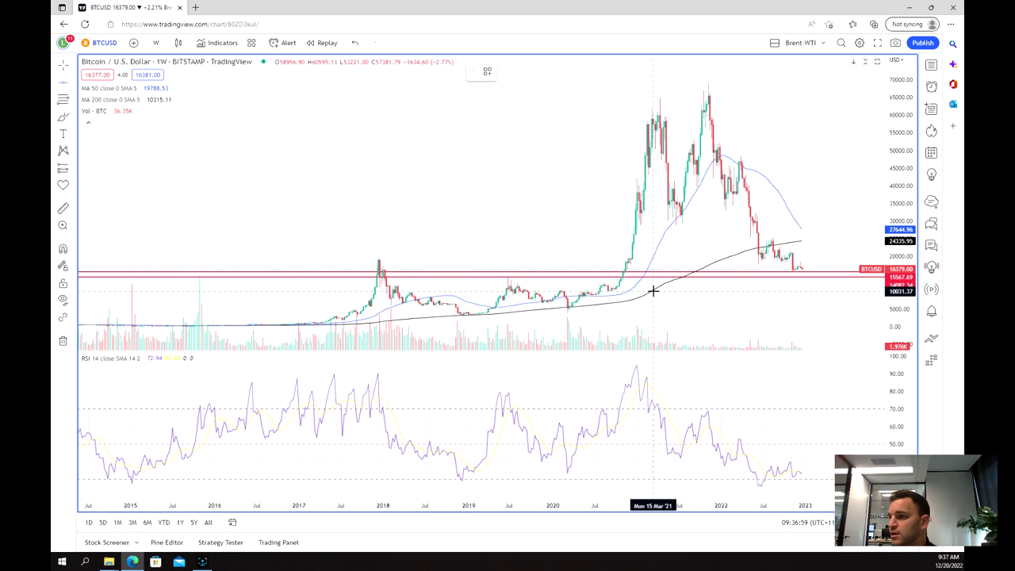
pyautogui.click(651, 291)
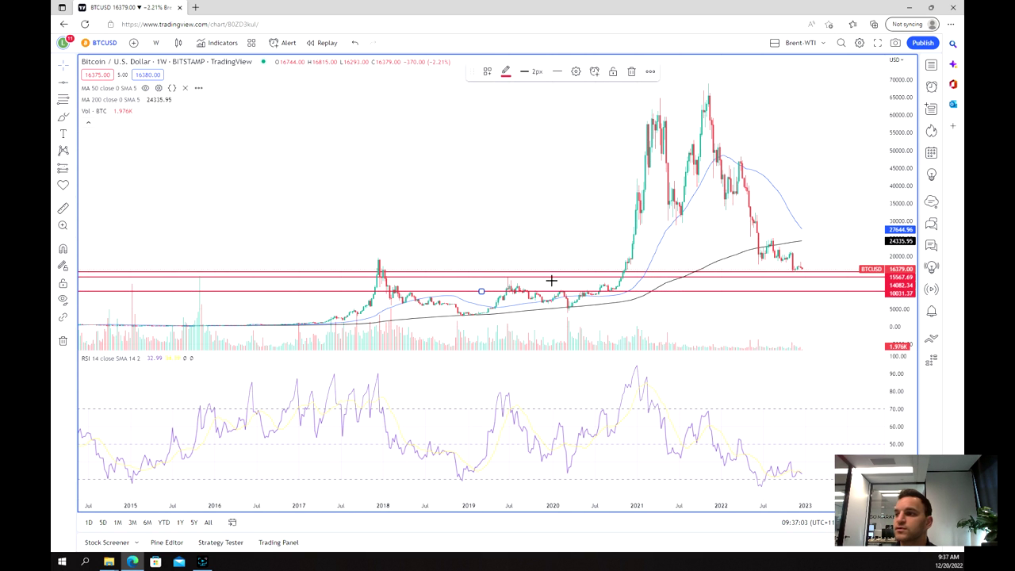
pyautogui.scroll(-5, 716, 337)
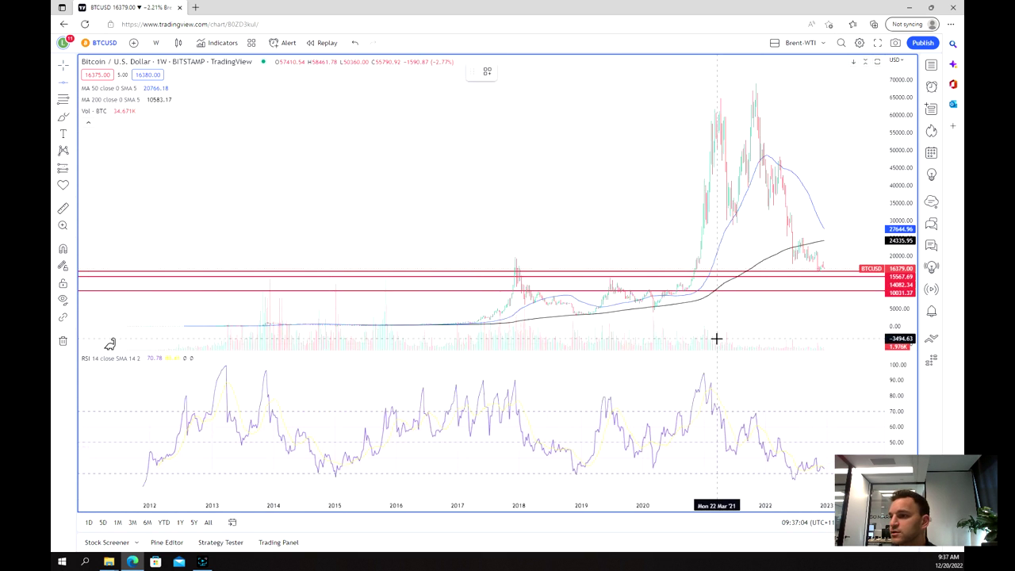
pyautogui.click(801, 312)
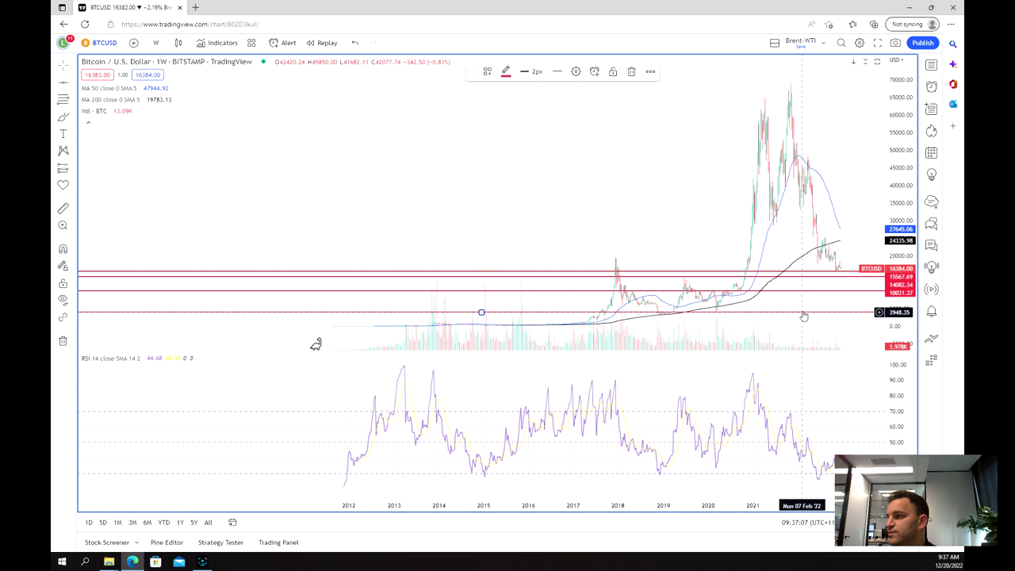
pyautogui.scroll(3, 782, 234)
pyautogui.scroll(5, 782, 232)
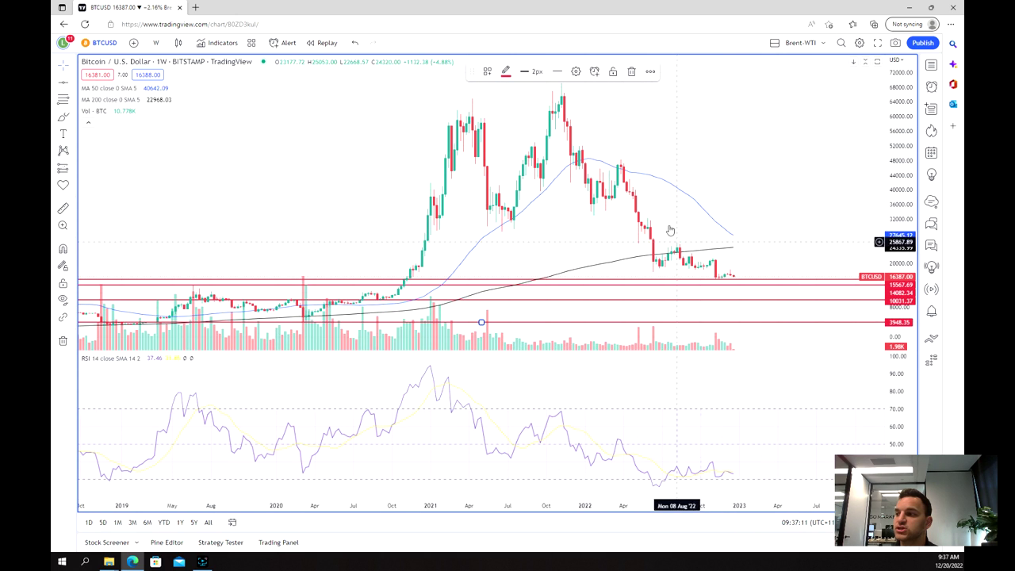
pyautogui.scroll(-7, 670, 229)
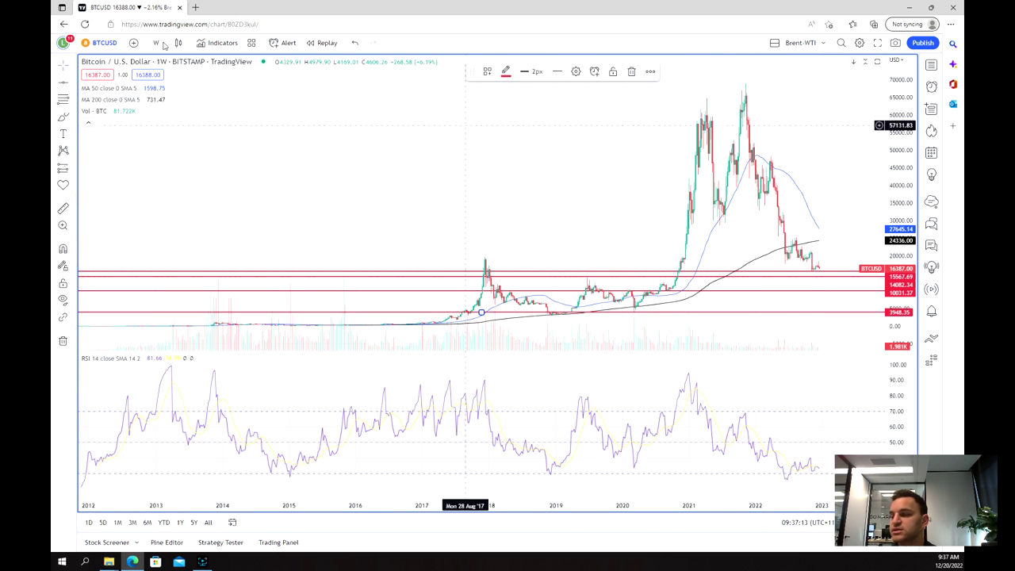
# Start a trend line on the weekly RSI pane with the Trend Line tool.
pyautogui.click(74, 84)
pyautogui.click(110, 83)
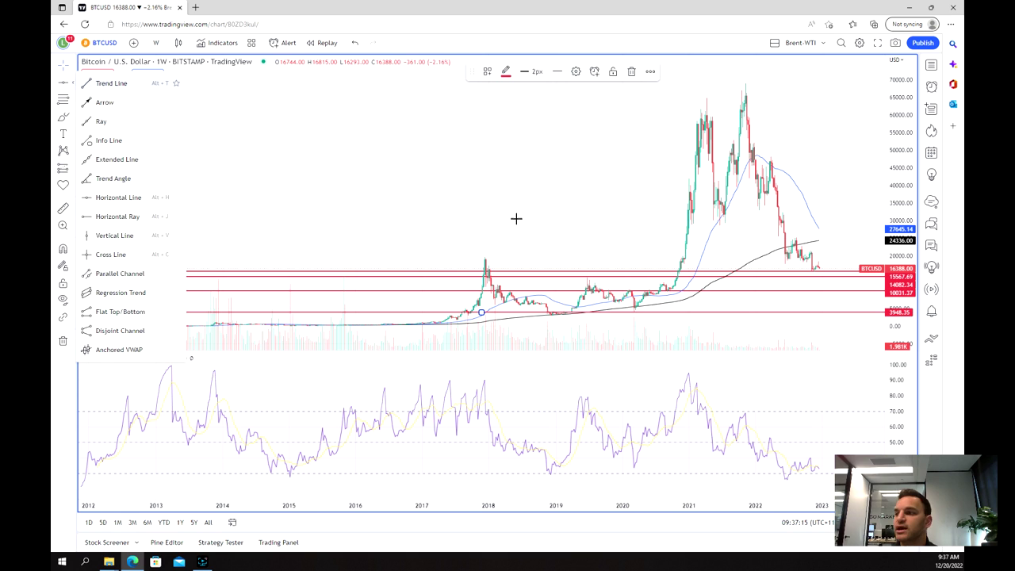
pyautogui.click(681, 365)
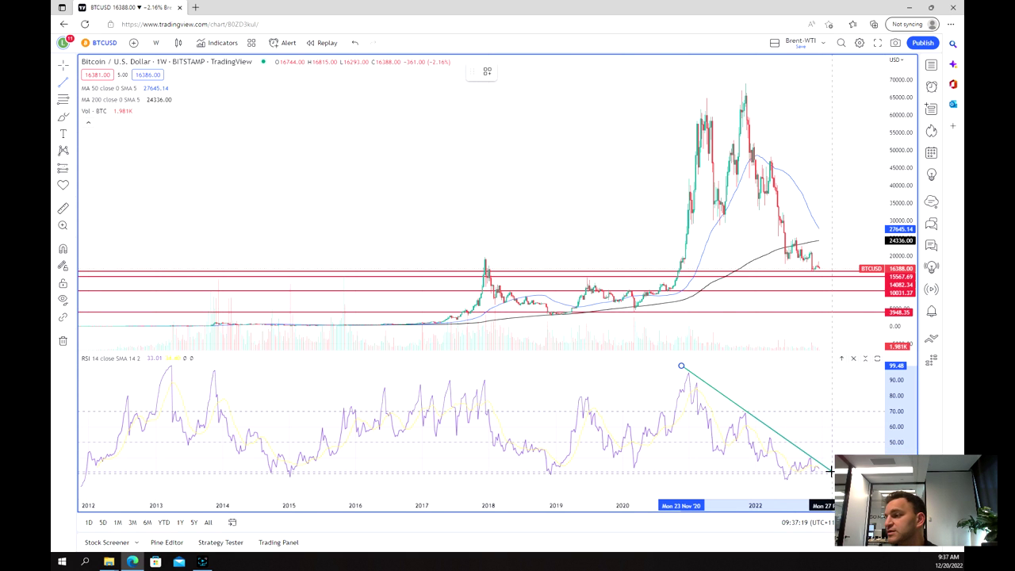
# End the RSI downtrend line at late February 2023 and restore the daily-over-weekly layout.
pyautogui.click(830, 471)
pyautogui.scroll(2, 759, 299)
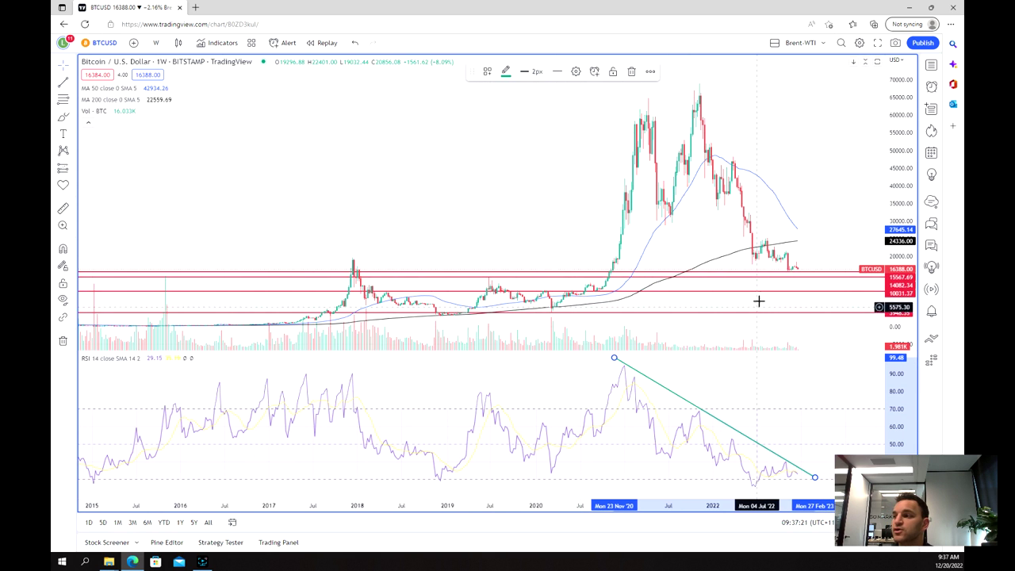
pyautogui.scroll(2, 787, 347)
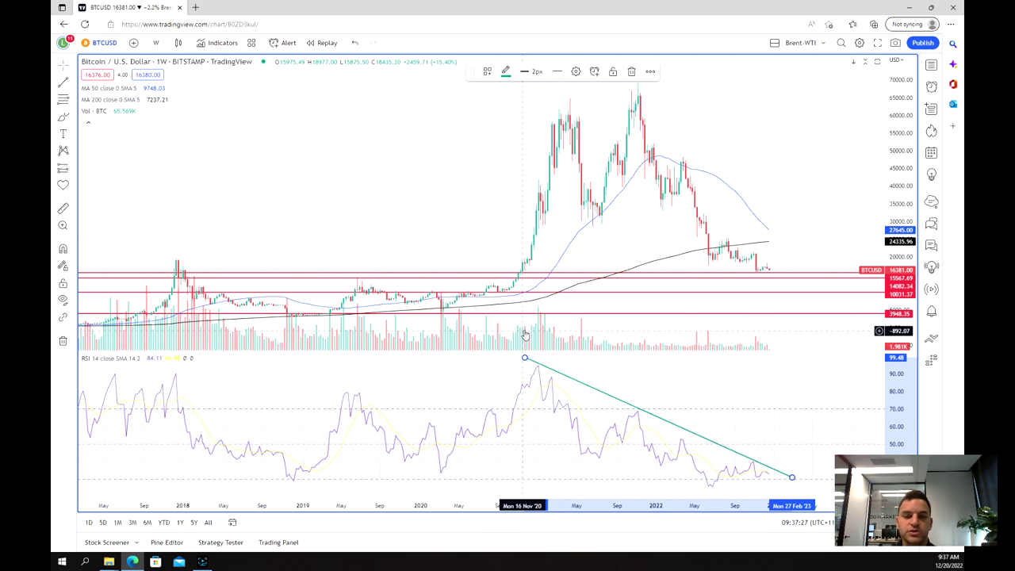
pyautogui.hotkey('ctrl', 'z')
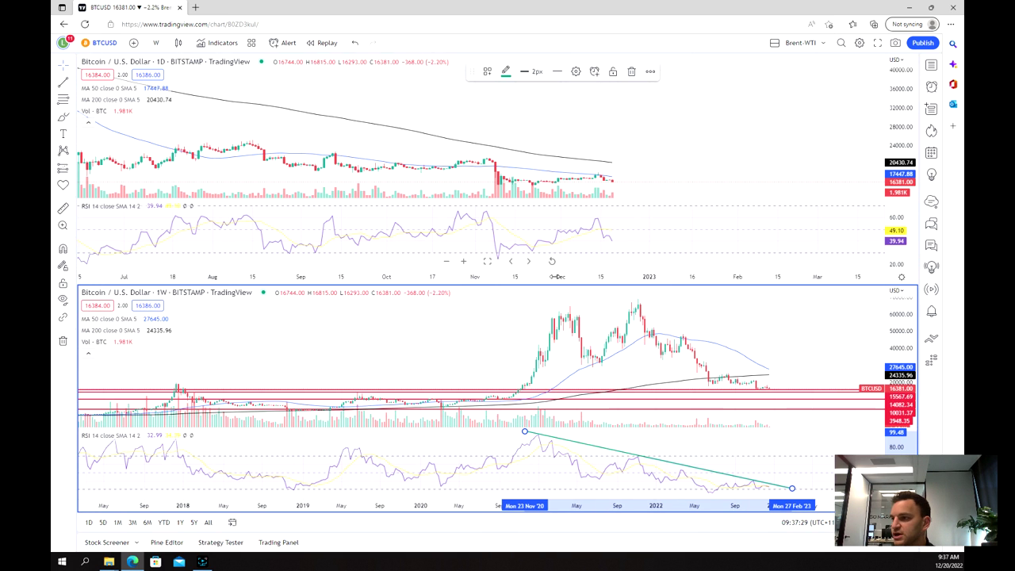
# Switch to a single-chart layout showing only the daily BTCUSD chart.
pyautogui.click(715, 142)
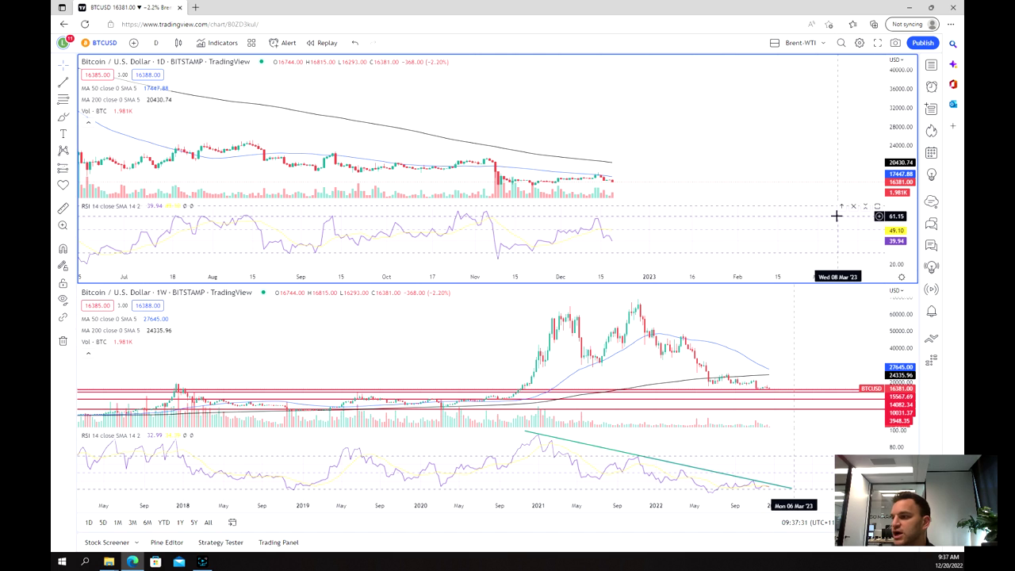
pyautogui.hotkey('ctrl', 'y')
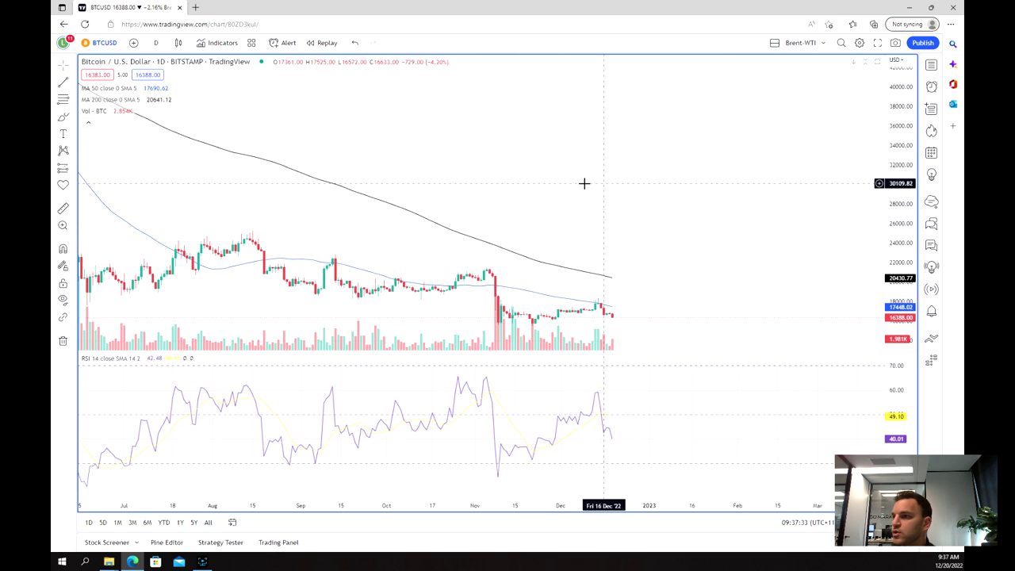
pyautogui.scroll(-5, 603, 235)
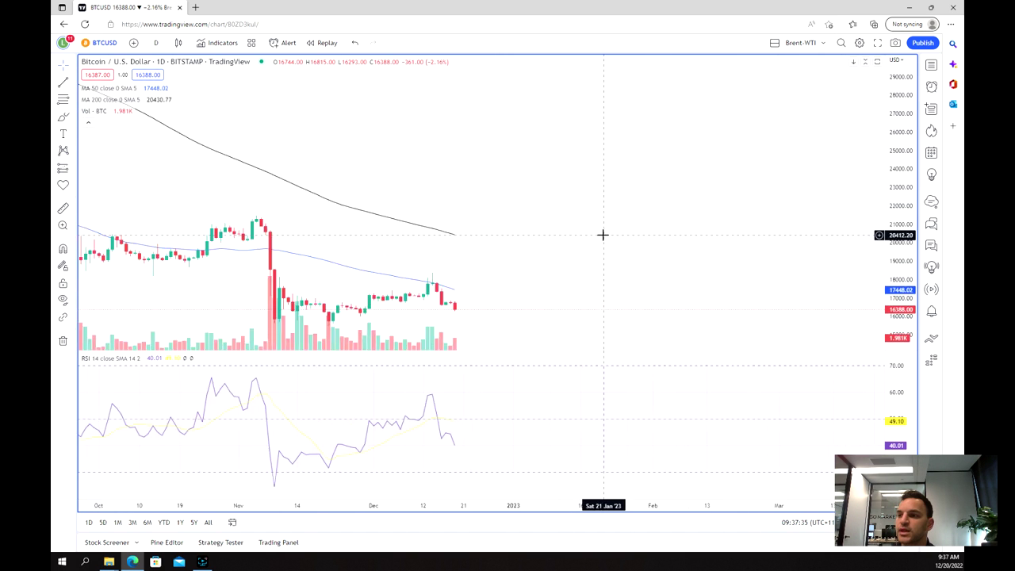
pyautogui.scroll(2, 602, 235)
pyautogui.scroll(-6, 603, 233)
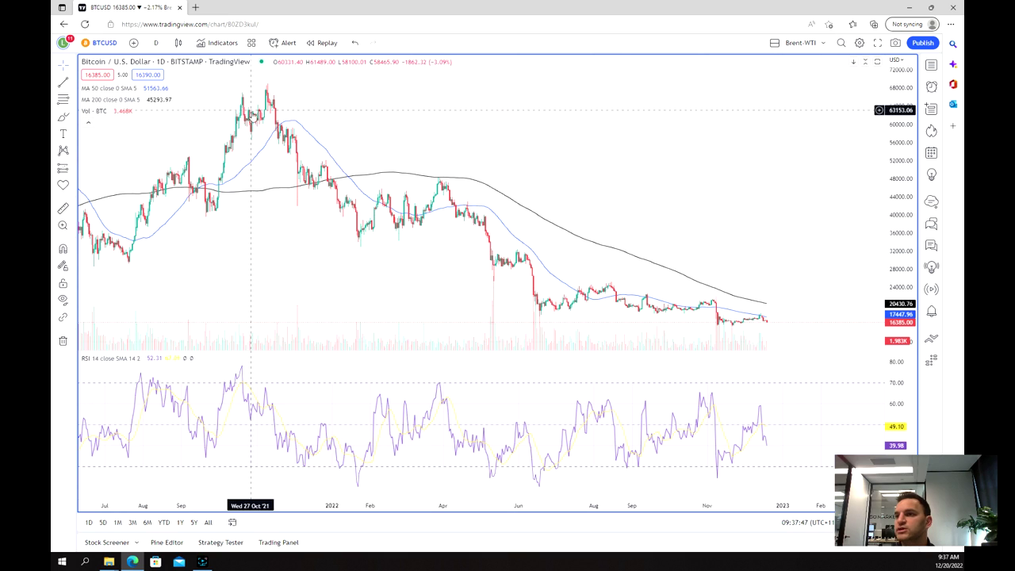
pyautogui.scroll(-4, 392, 222)
pyautogui.scroll(-5, 634, 169)
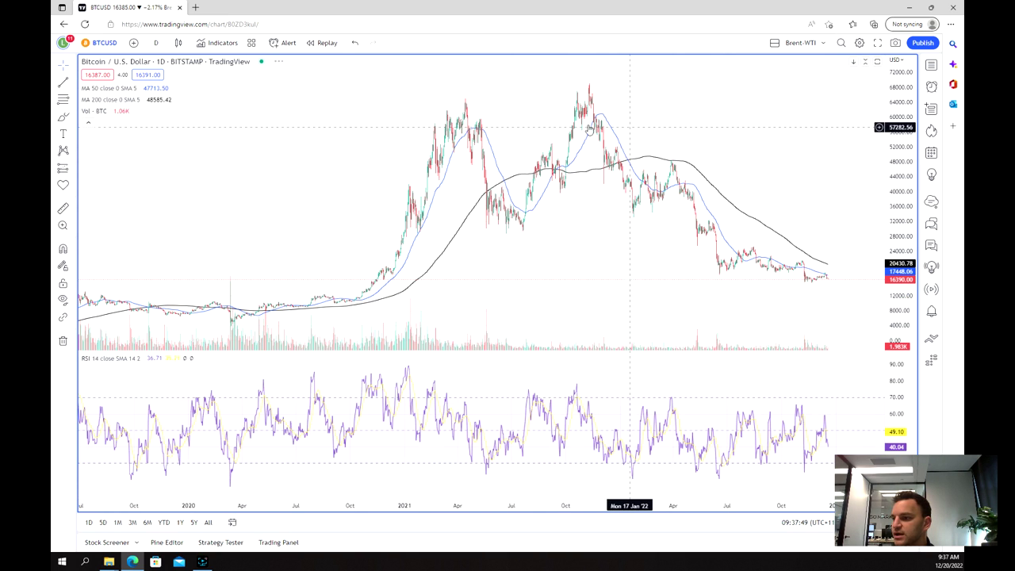
pyautogui.scroll(-1, 689, 264)
pyautogui.scroll(2, 689, 264)
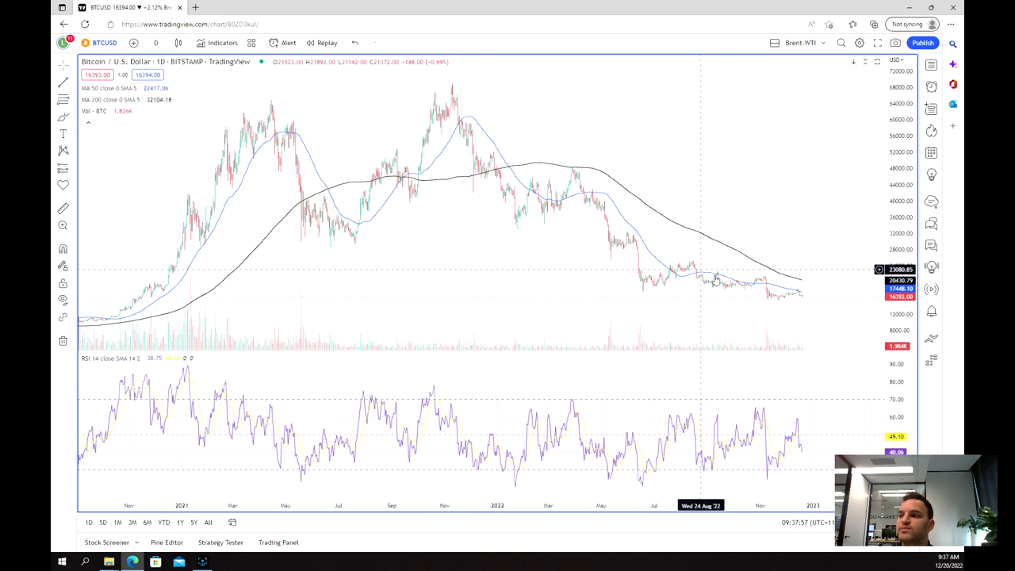
pyautogui.scroll(2, 684, 247)
pyautogui.scroll(5, 684, 248)
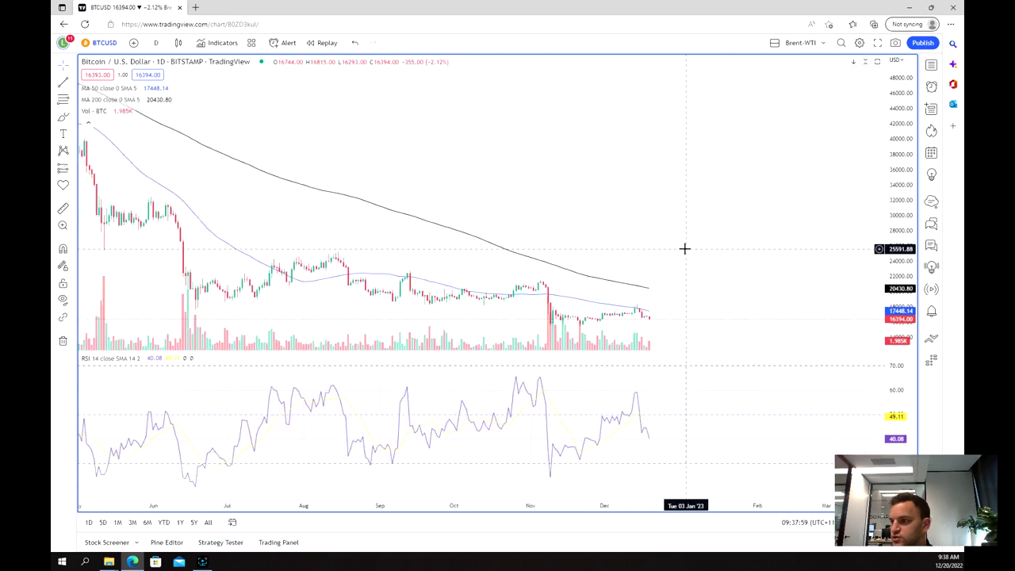
# Reset the daily chart's view and zoom in on the last few months of candles.
pyautogui.rightClick(499, 218)
pyautogui.click(555, 225)
pyautogui.scroll(6, 682, 270)
pyautogui.scroll(-3, 684, 270)
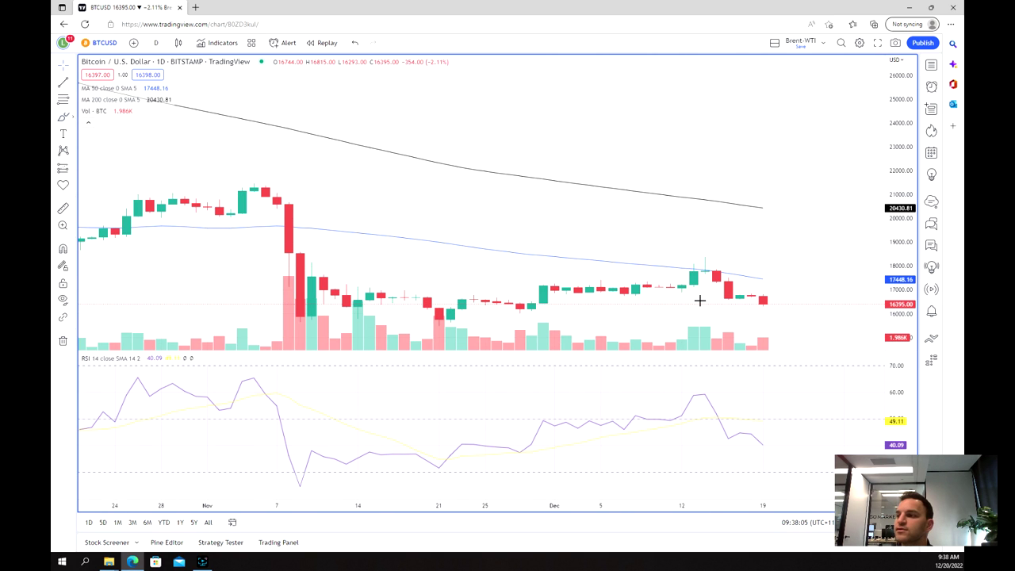
pyautogui.scroll(-2, 699, 300)
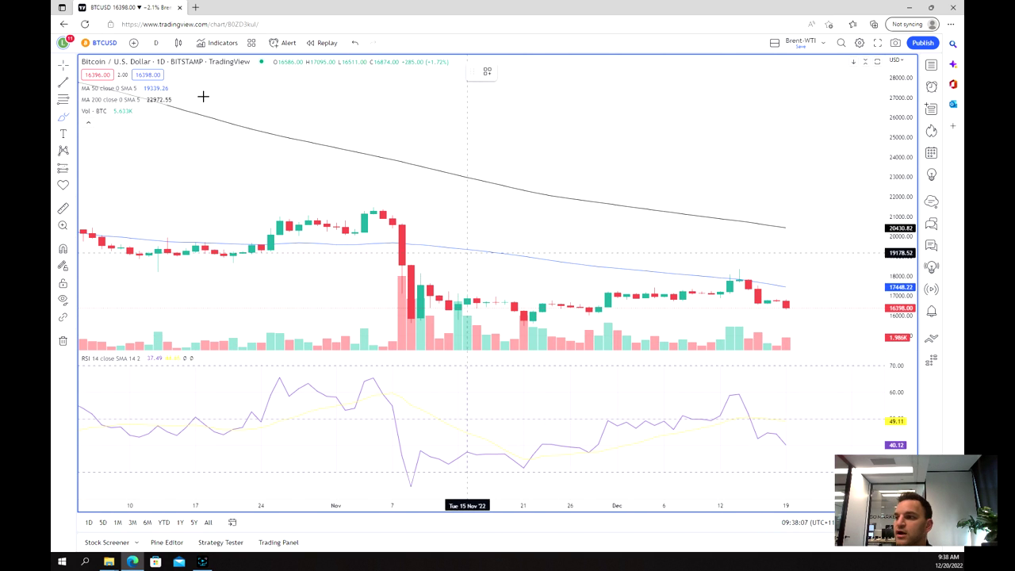
# Draw red horizontal lines at 17738.65 (resistance) and 15554.83 (support) on the daily chart.
pyautogui.click(59, 84)
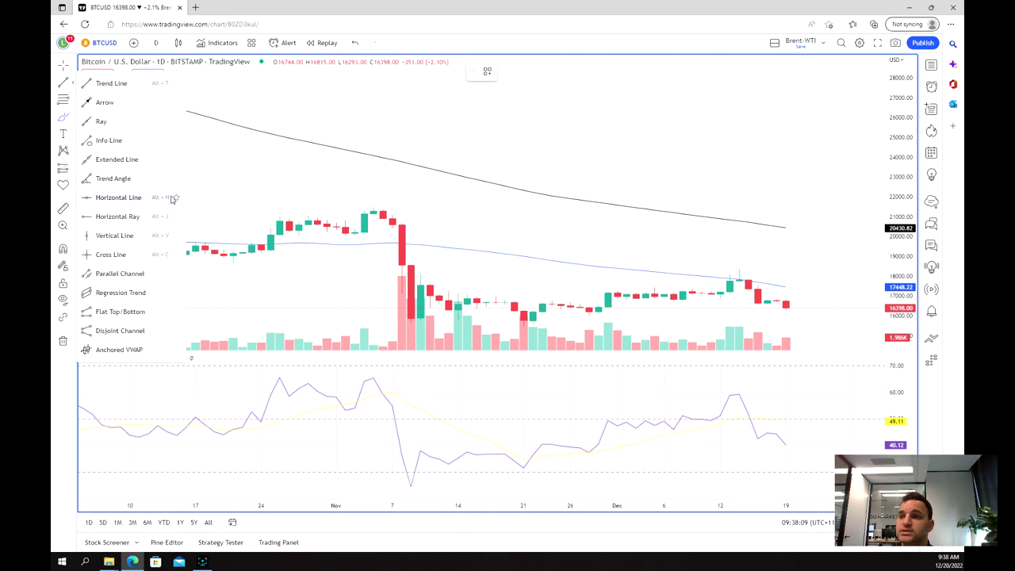
pyautogui.click(584, 283)
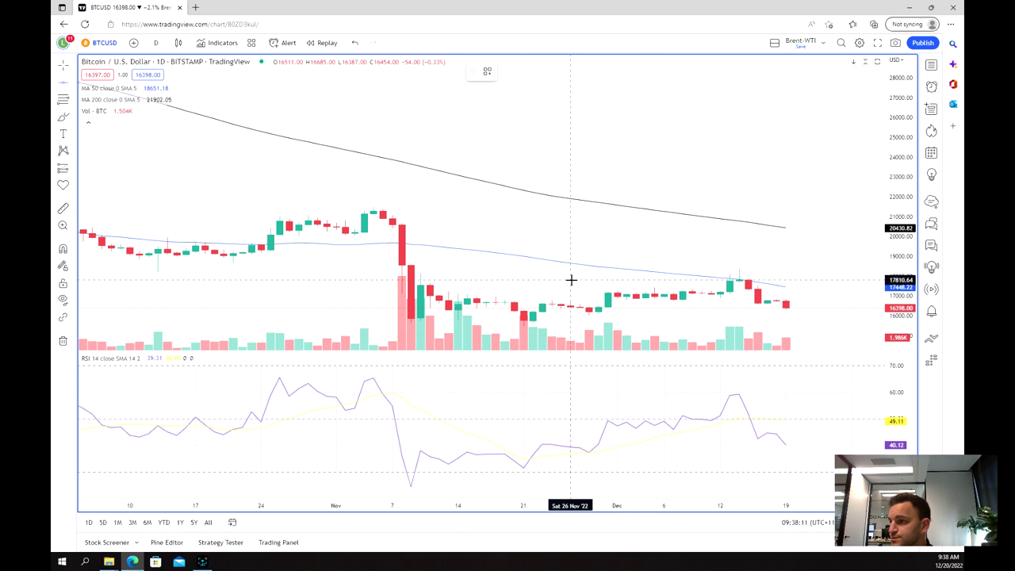
pyautogui.click(570, 281)
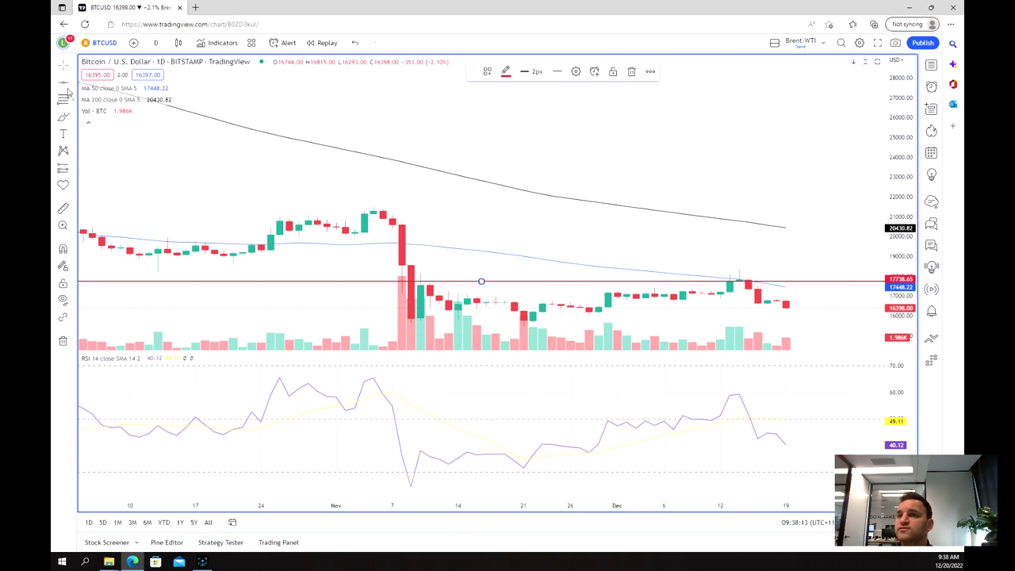
pyautogui.click(265, 173)
pyautogui.click(681, 324)
pyautogui.scroll(3, 643, 274)
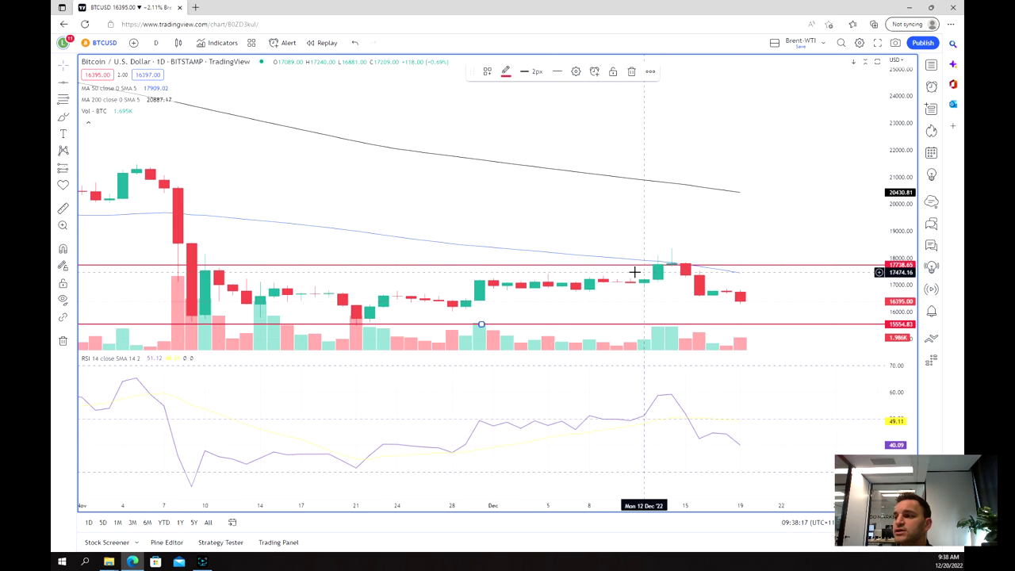
pyautogui.scroll(-4, 638, 273)
pyautogui.click(65, 115)
# Brush a freehand circle around the mid-December candles touching the 17738.65 resistance line.
pyautogui.moveTo(747, 290)
pyautogui.mouseDown()
pyautogui.moveTo(776, 273)
pyautogui.moveTo(729, 289)
pyautogui.mouseUp()
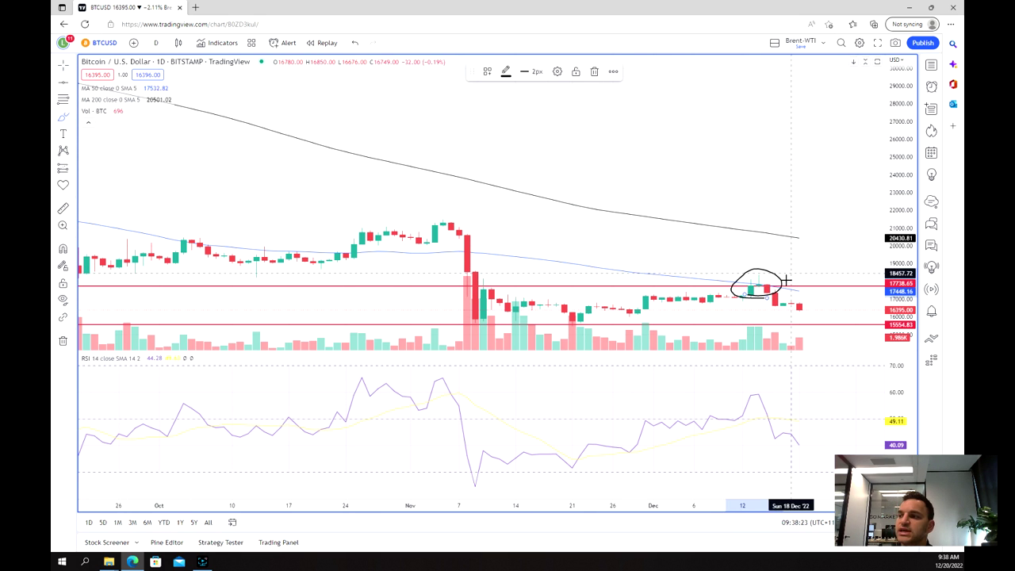
pyautogui.scroll(-2, 769, 278)
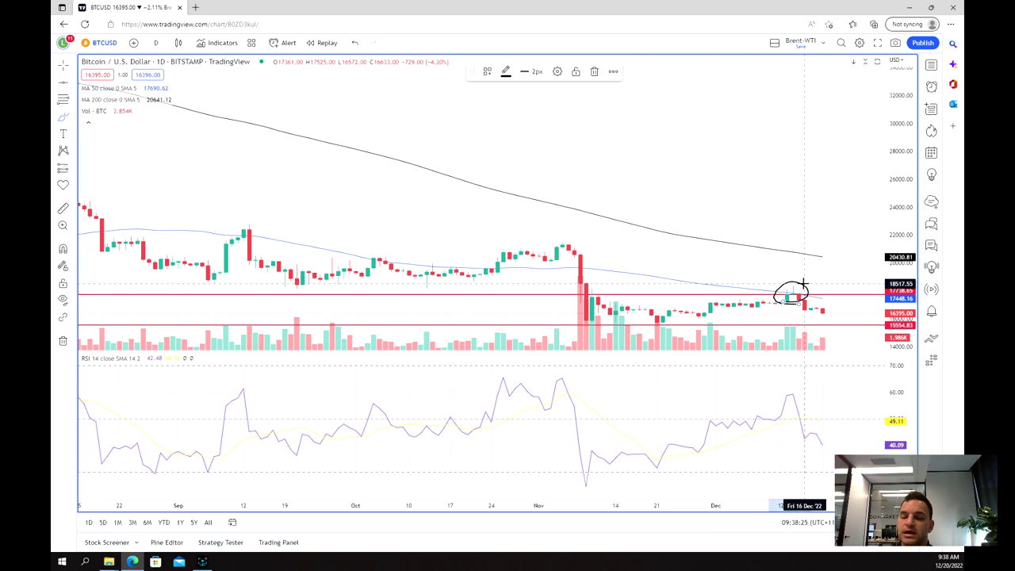
pyautogui.scroll(1, 777, 285)
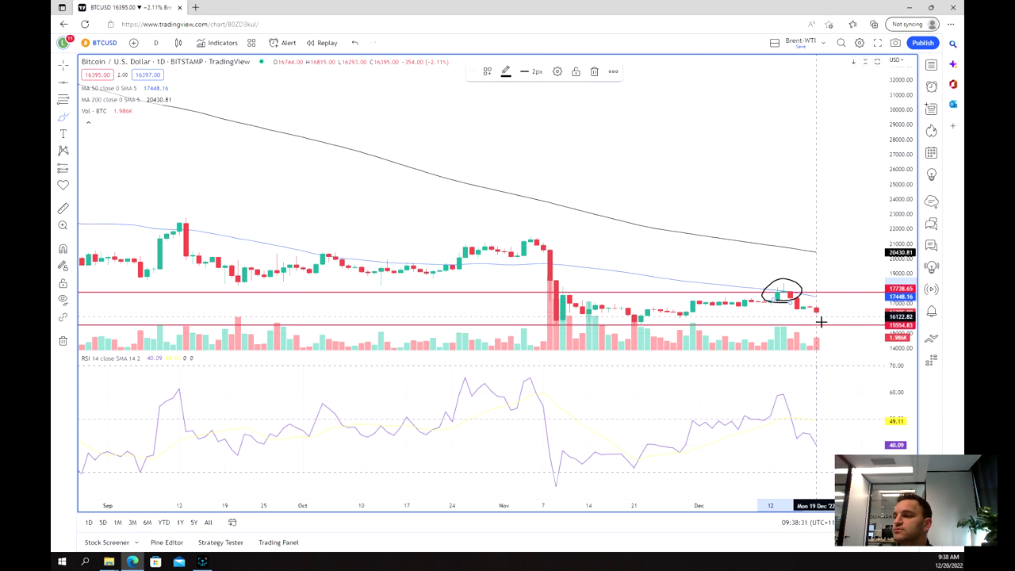
pyautogui.click(73, 118)
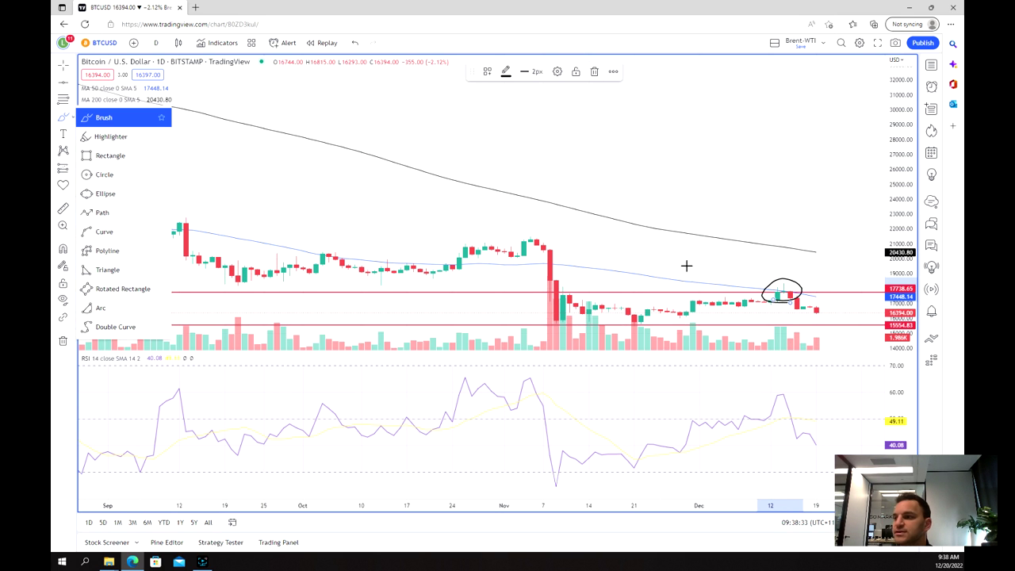
# Brush a path dipping toward support then rising to resistance, and circle both November lows.
pyautogui.click(816, 311)
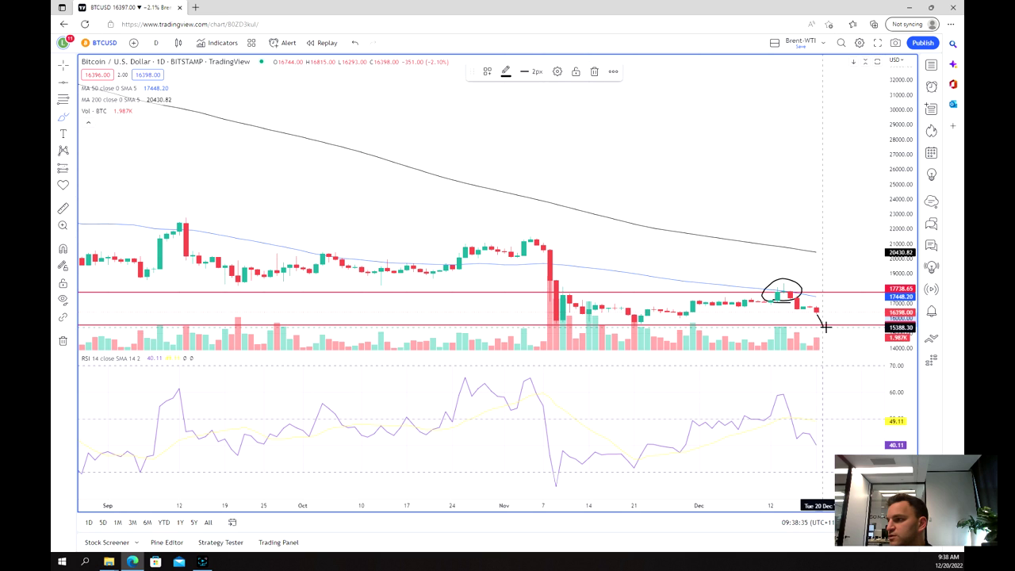
pyautogui.moveTo(824, 326); pyautogui.dragTo(865, 291)
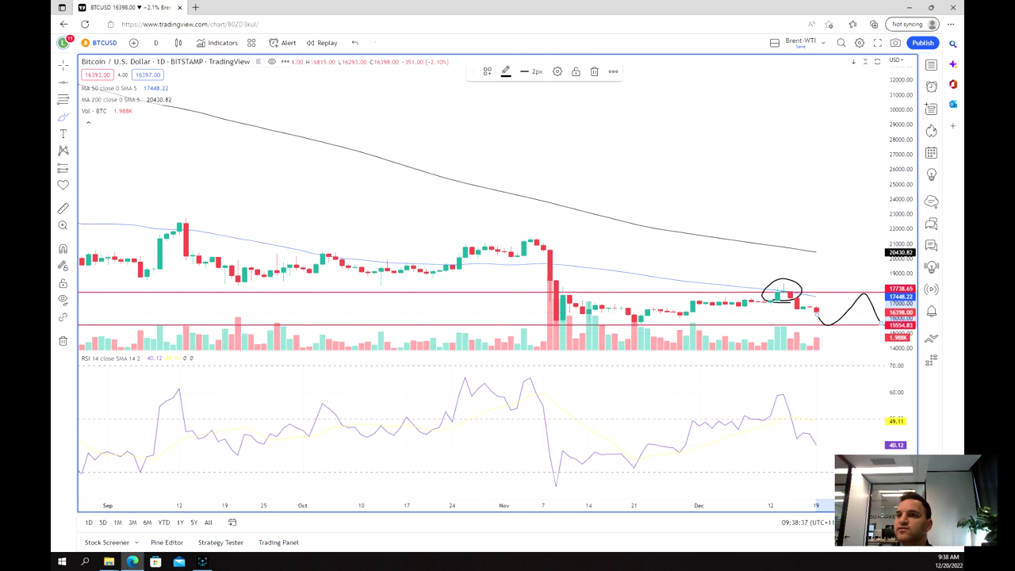
pyautogui.moveTo(772, 233); pyautogui.dragTo(452, 131)
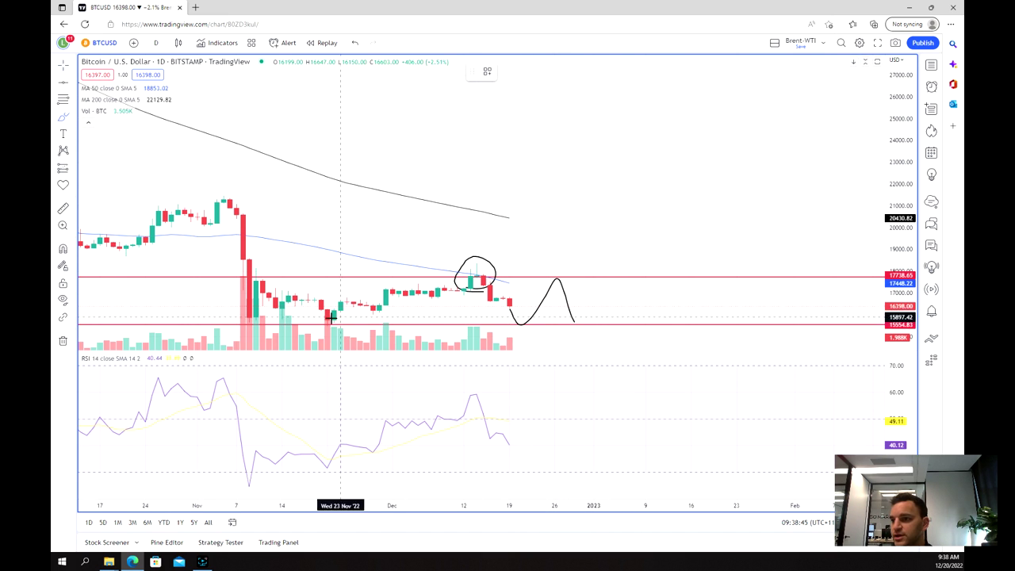
pyautogui.moveTo(324, 298)
pyautogui.mouseDown()
pyautogui.moveTo(301, 330)
pyautogui.moveTo(341, 301)
pyautogui.mouseUp()
pyautogui.moveTo(257, 302); pyautogui.dragTo(254, 300)
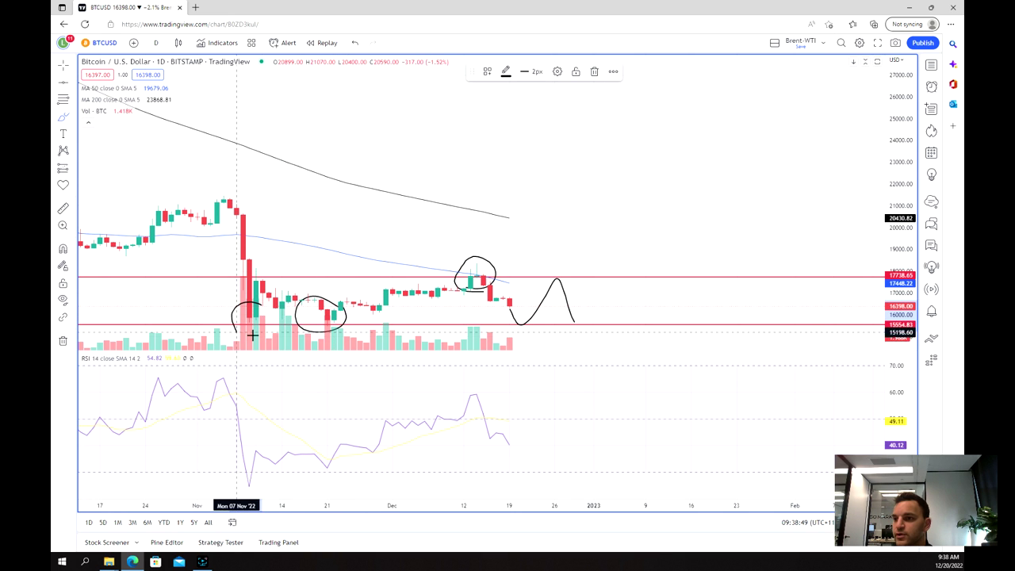